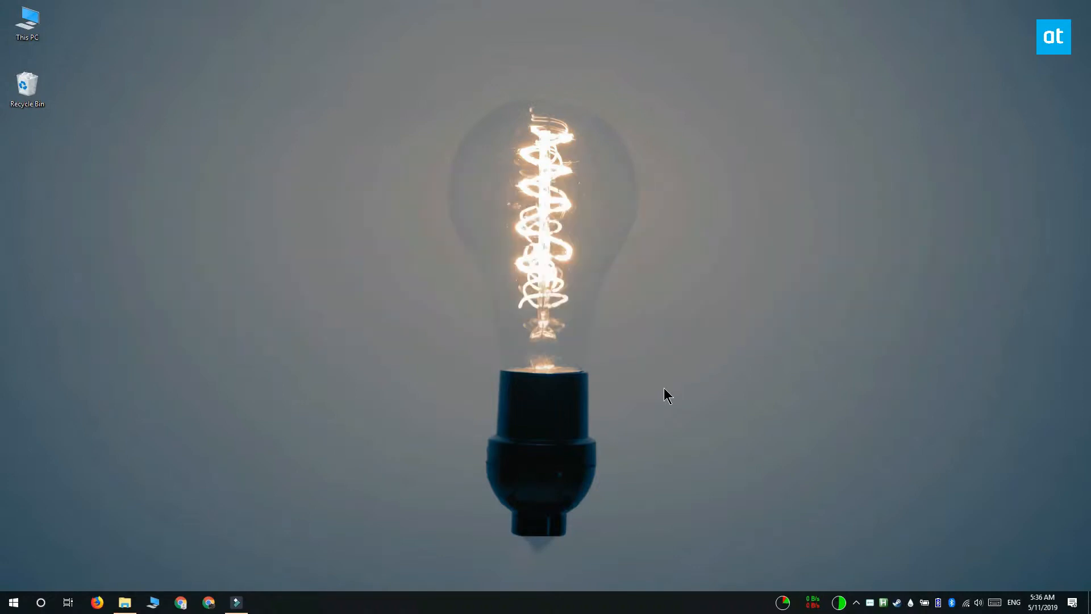
- Launch Device Manager from Windows search by searching 'device manager'
key("super")
type("de")
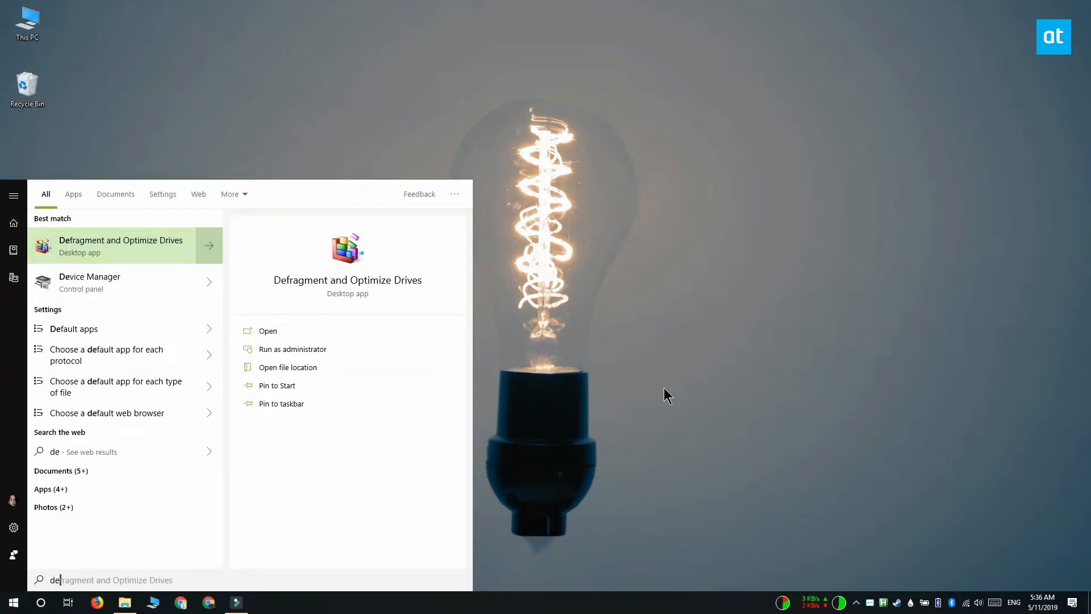
type("vice mana")
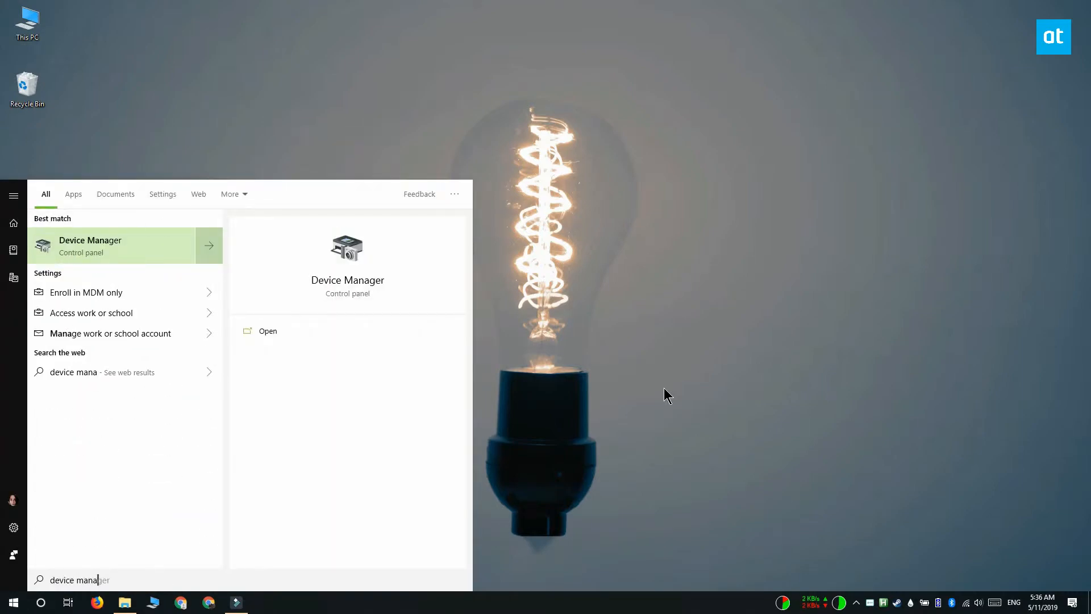
key("Return")
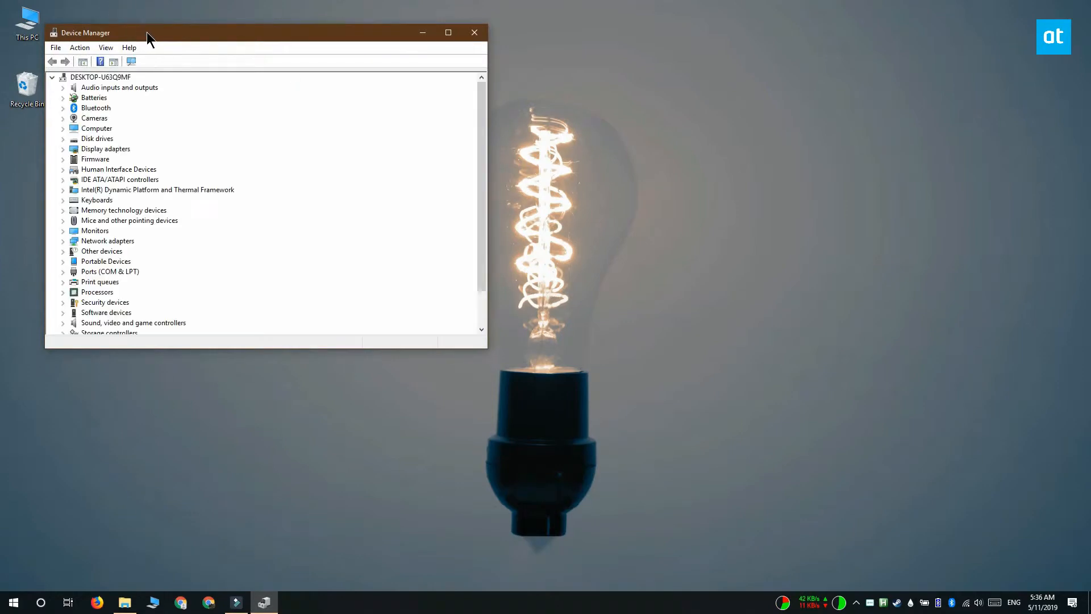
- Centre the window, expand Keyboards and bring up actions for the first HID Keyboard Device
left_click_drag(147, 32, 412, 98)
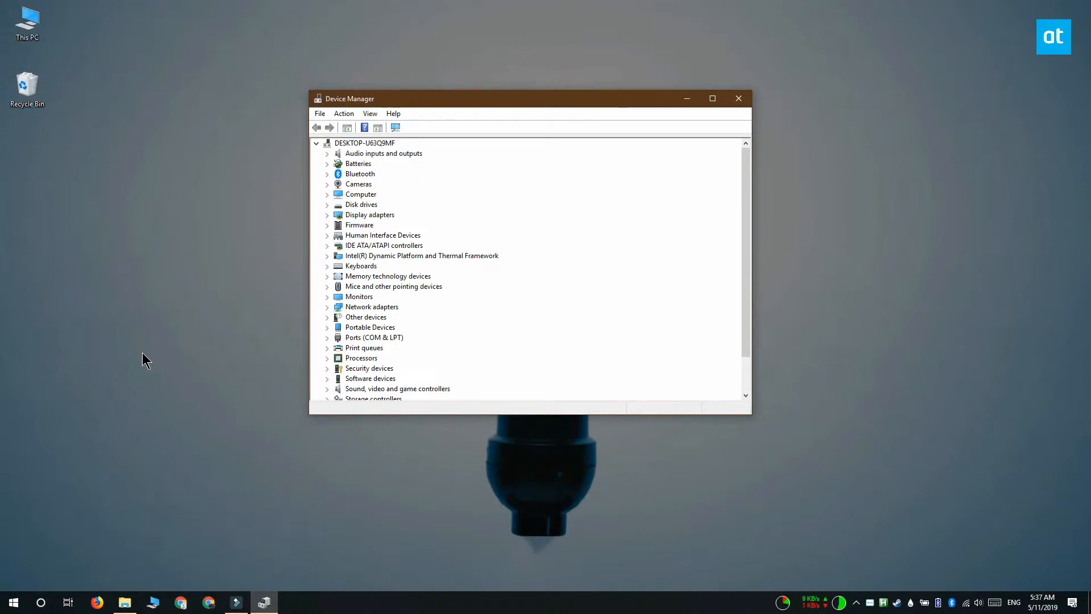
scroll(564, 274, "down", 2)
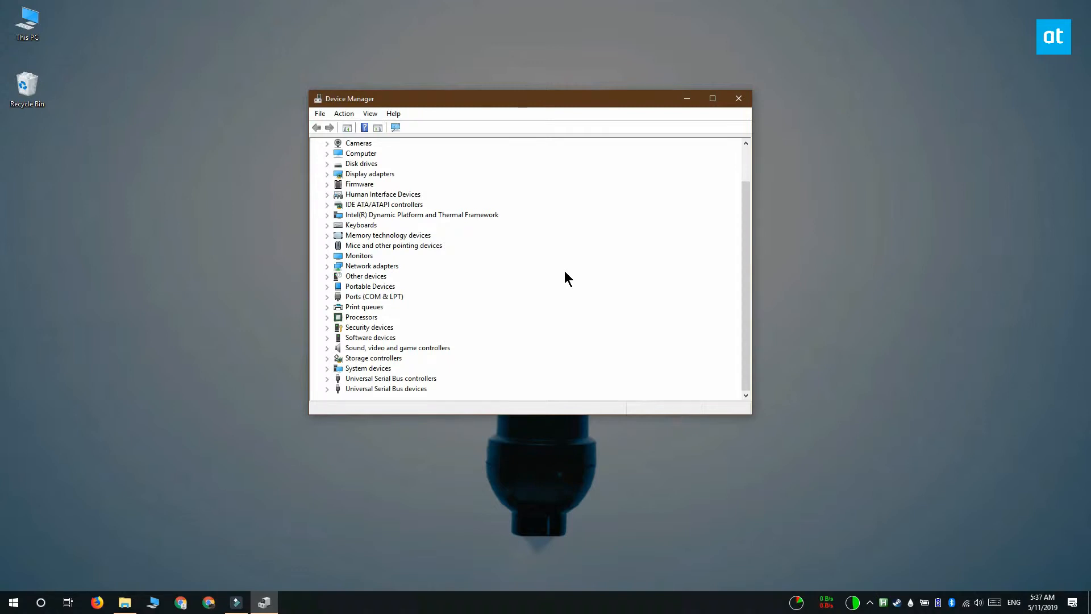
left_click(326, 225)
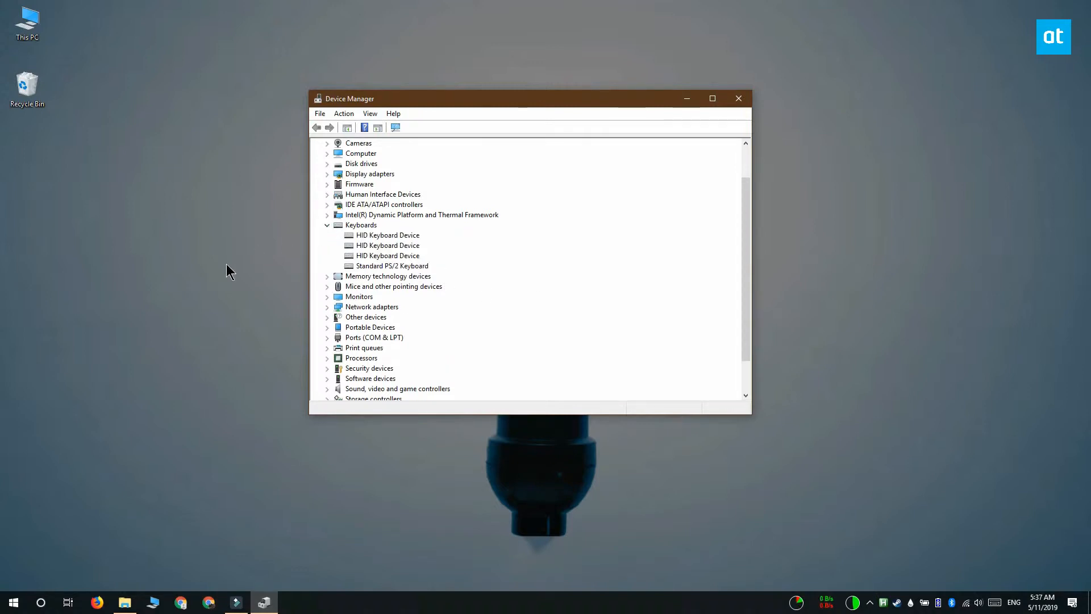
scroll(416, 282, "up", 2)
right_click(416, 276)
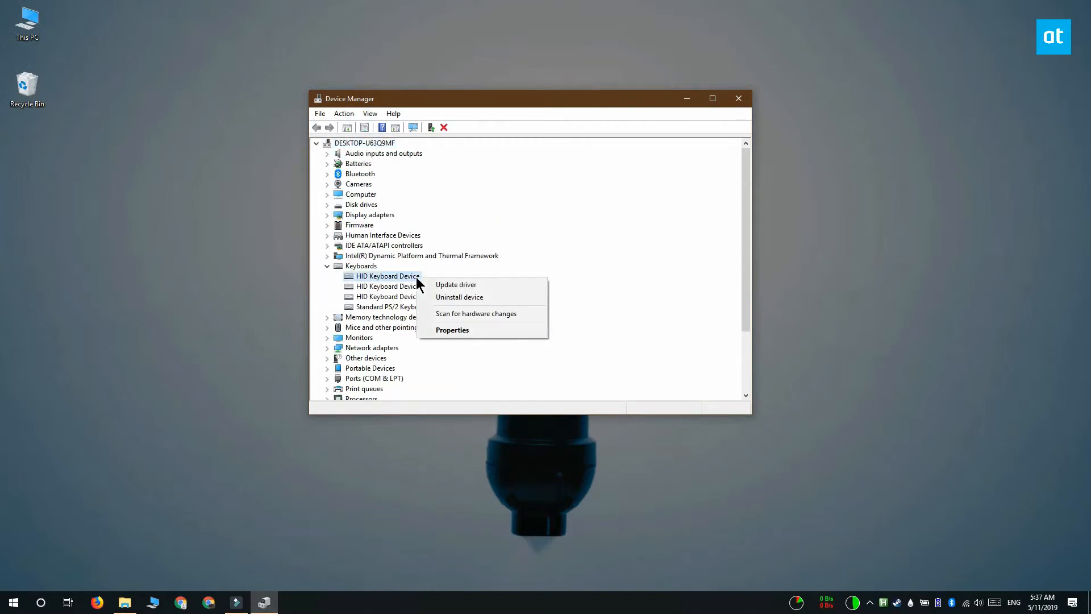
- Choose Uninstall device and confirm removal of the first HID Keyboard Device
left_click(526, 299)
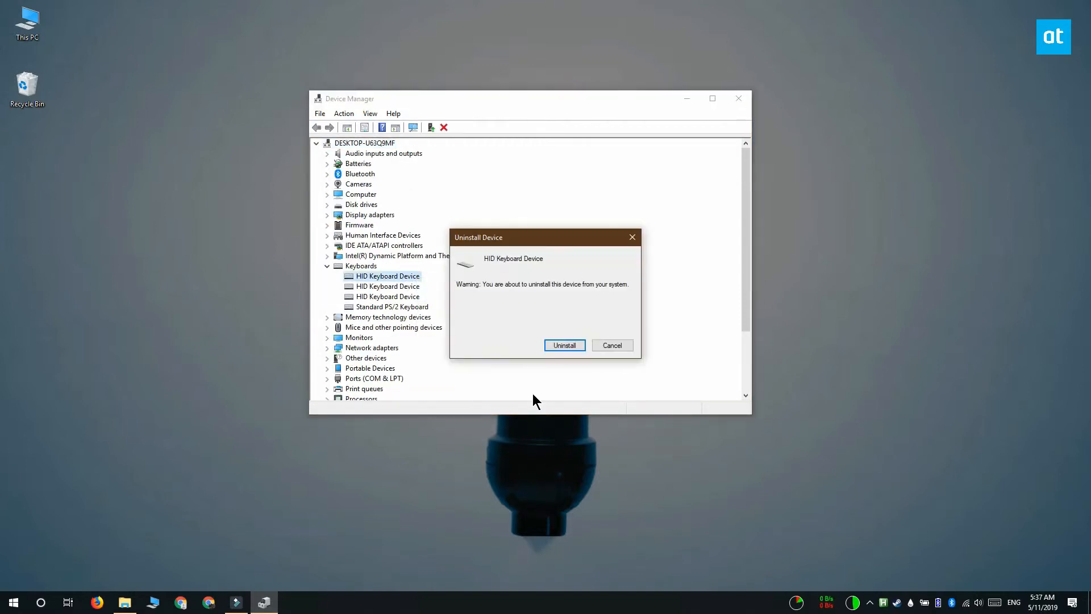
left_click(564, 345)
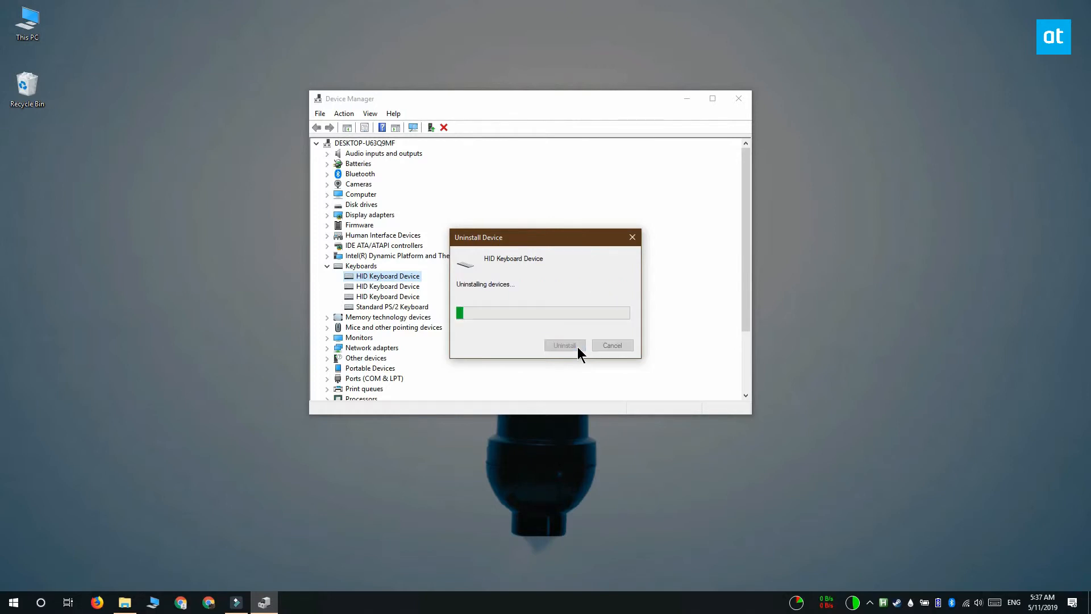